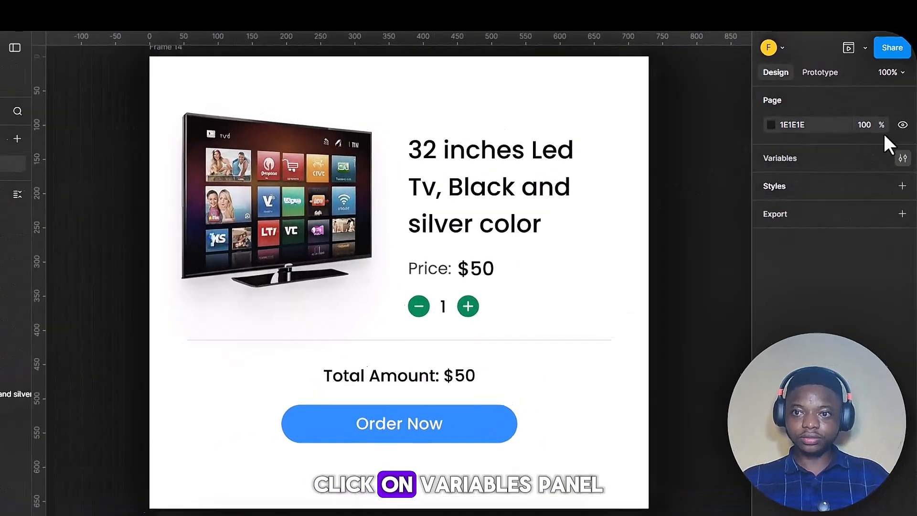
Step: Create a number variable named Cart with a value of 1
left_click(904, 137)
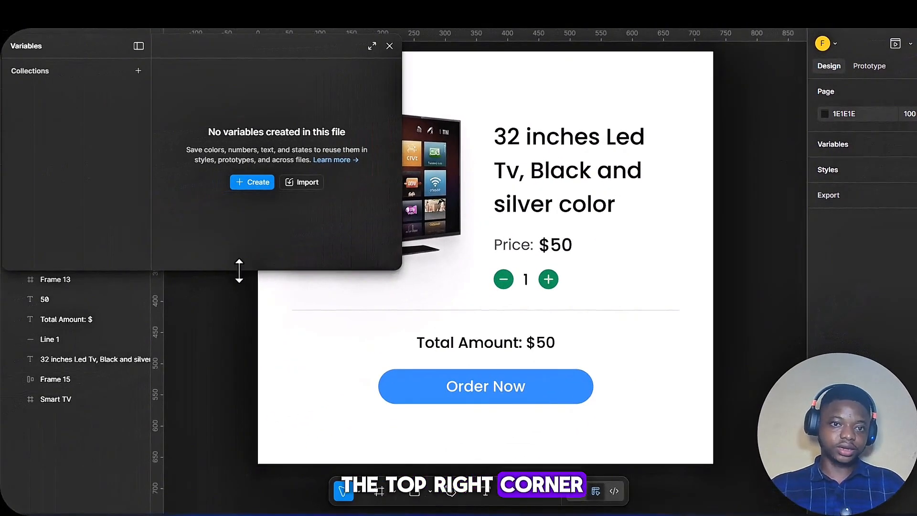
left_click(255, 182)
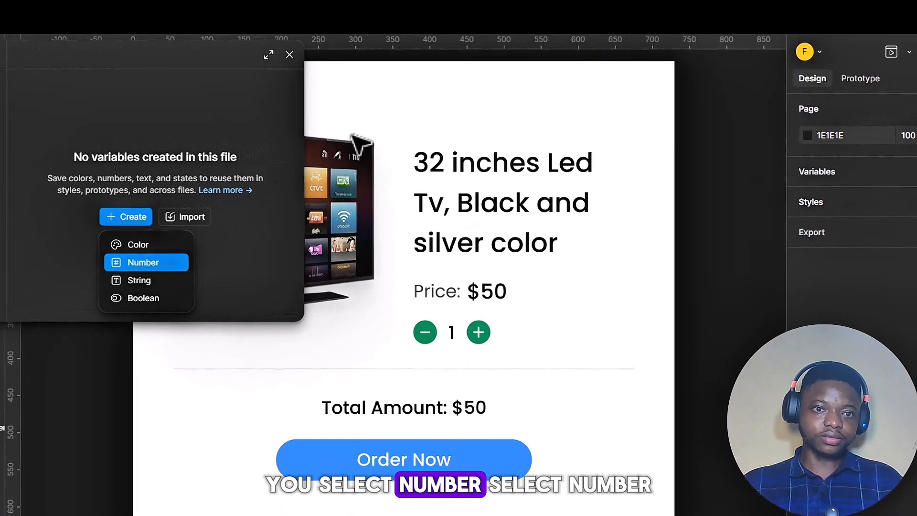
left_click(88, 281)
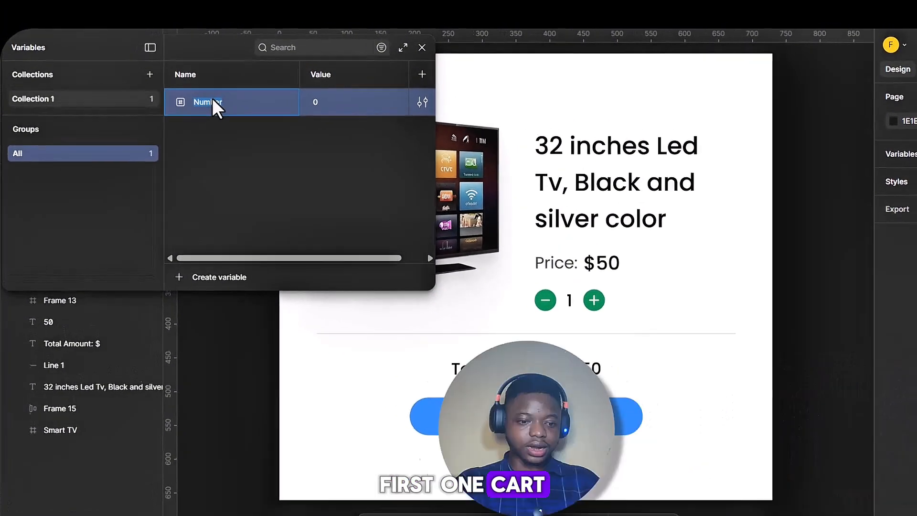
type("Cart")
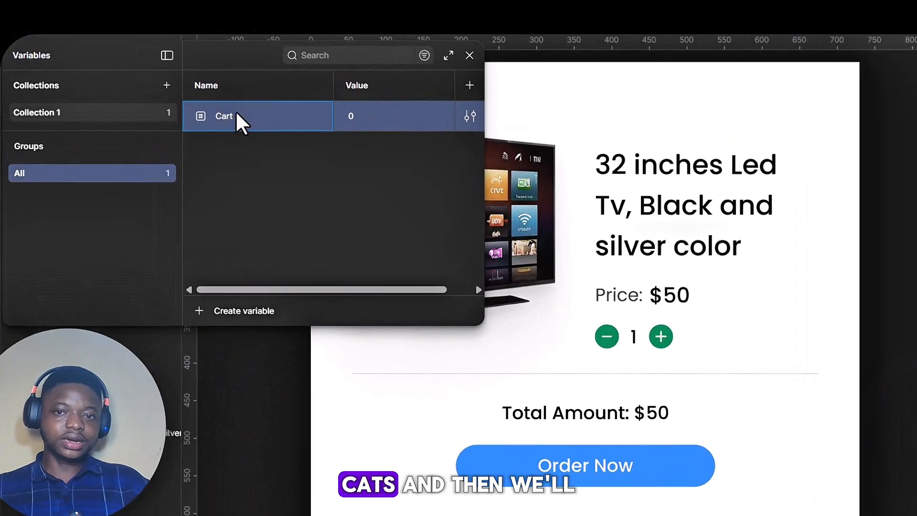
left_click(354, 117)
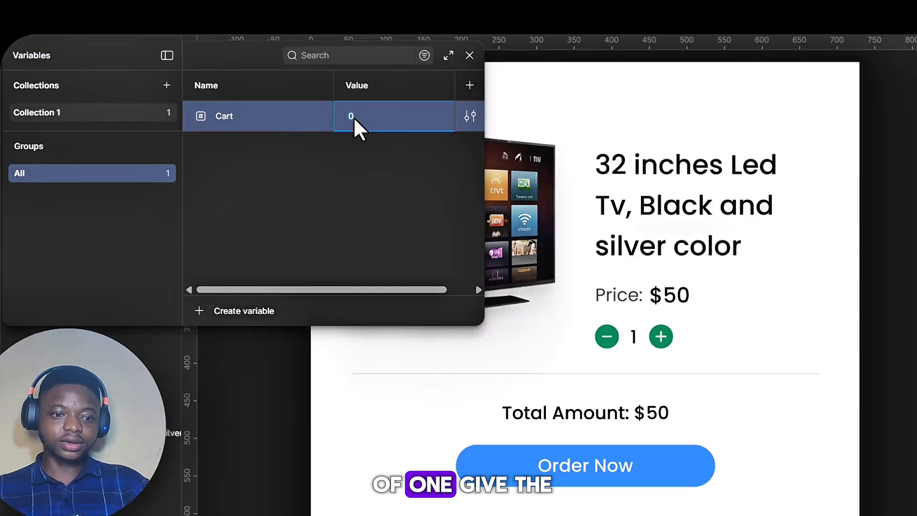
type("1")
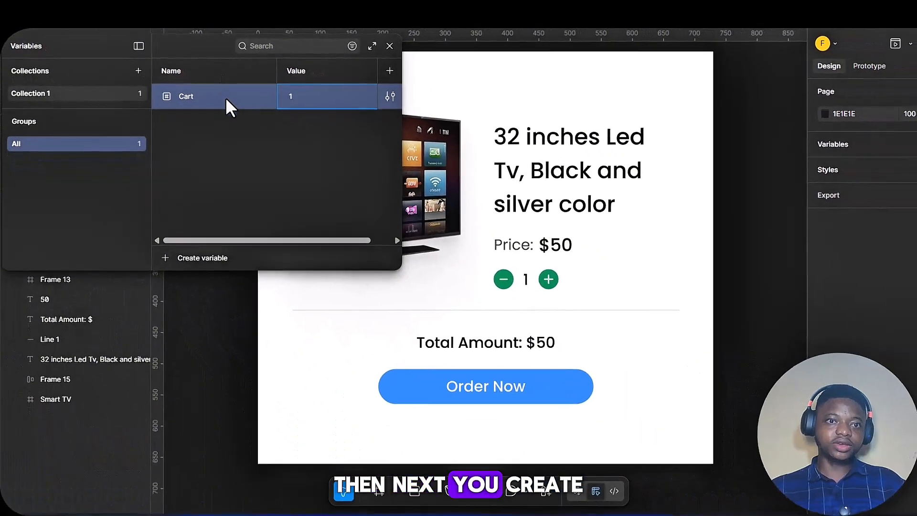
left_click(272, 118)
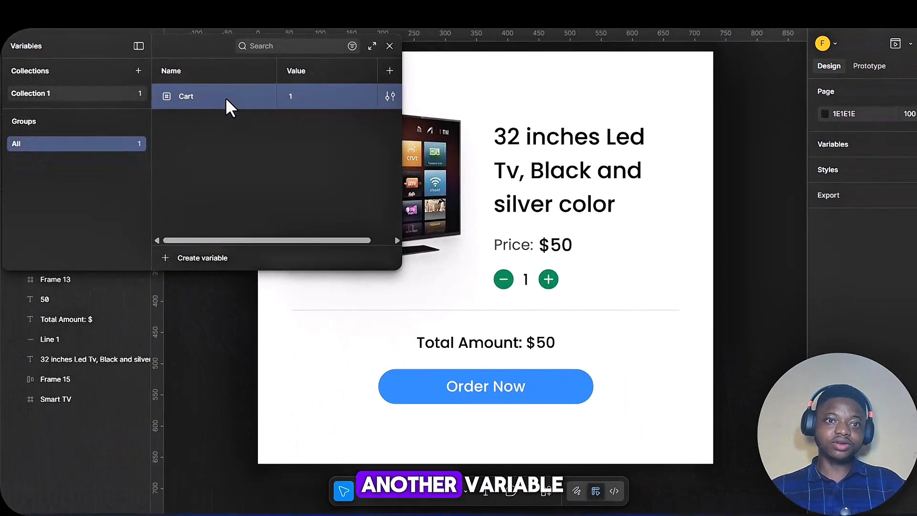
Step: Create a second number variable named Total Amout with a value of 50, and close the variables window
left_click(195, 259)
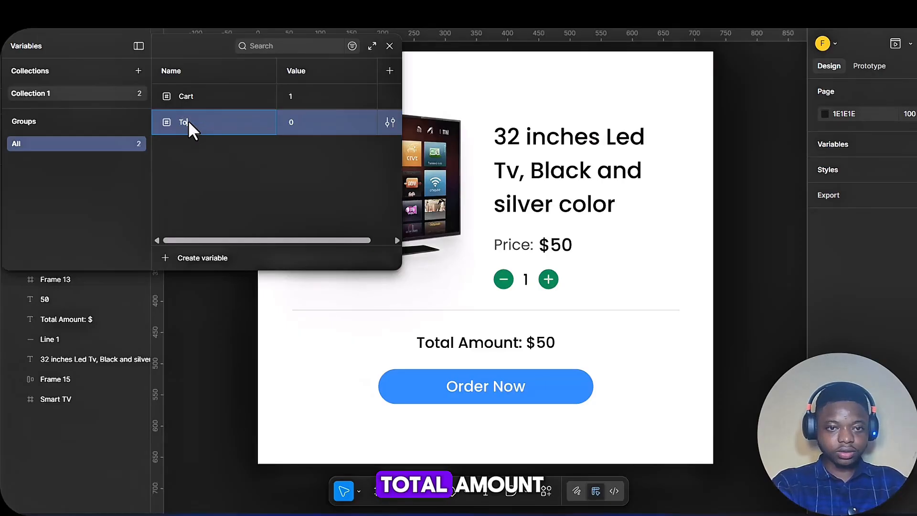
type("Total A")
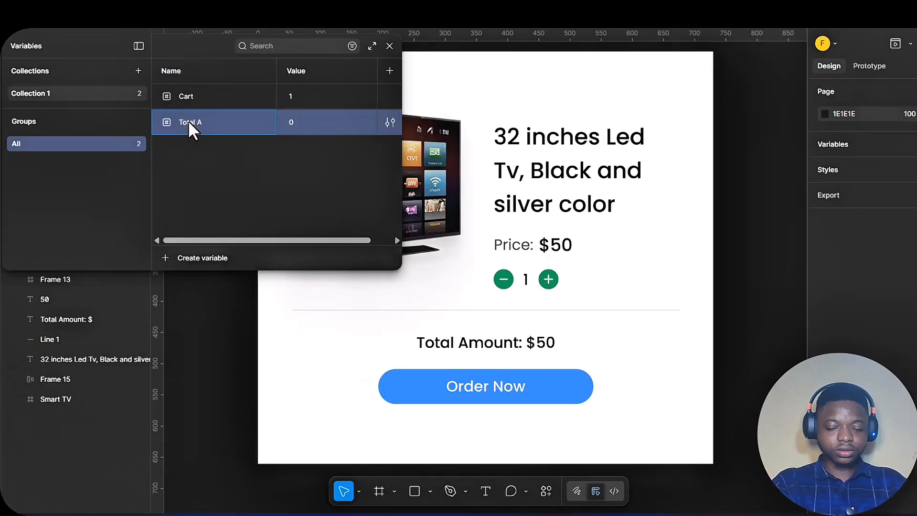
type("mout")
key("Return")
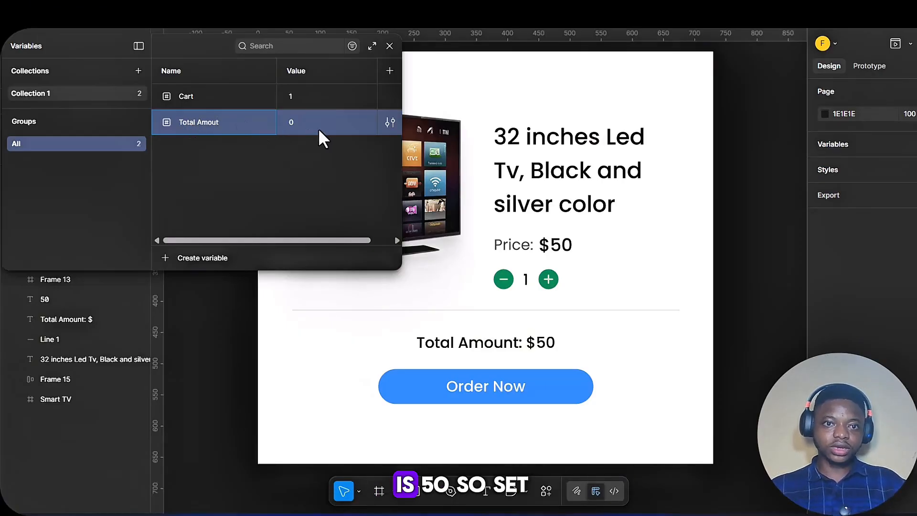
left_click(293, 121)
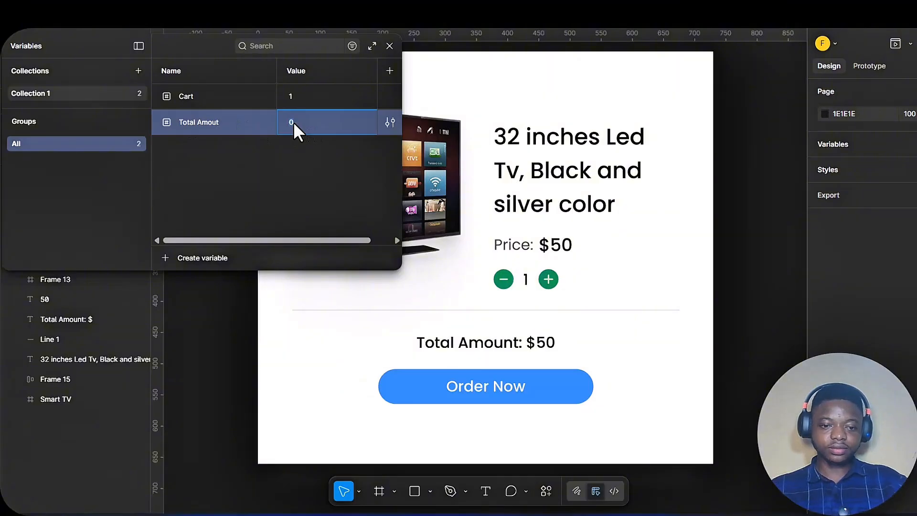
type("50")
key("Return")
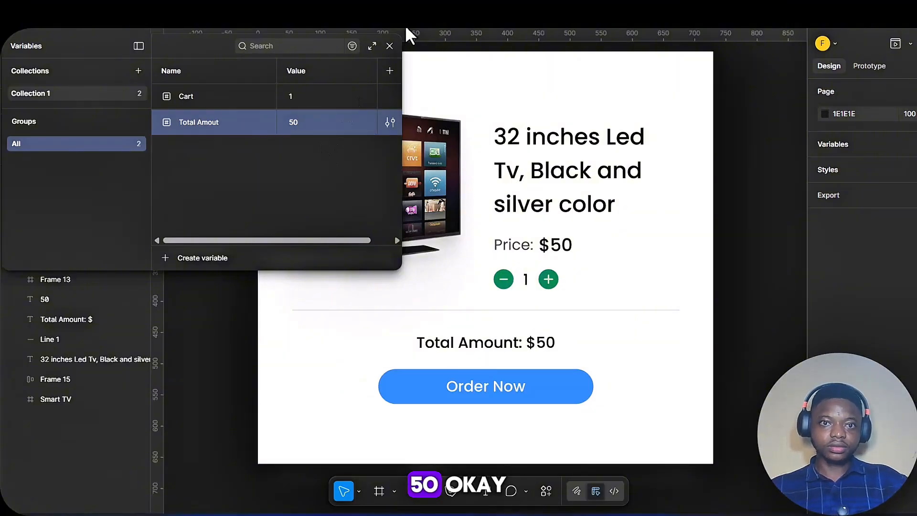
left_click(250, 422)
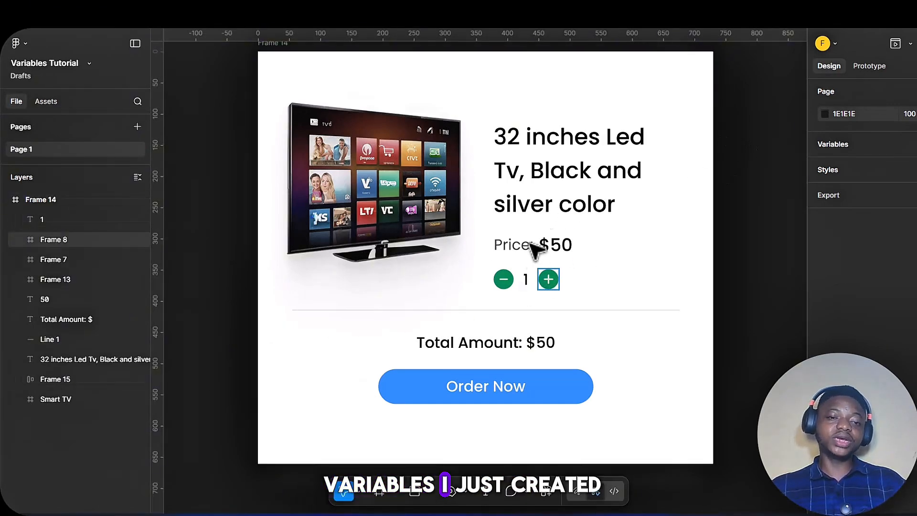
Step: Bind the quantity text between the minus and plus buttons to the Cart variable
left_click(527, 281)
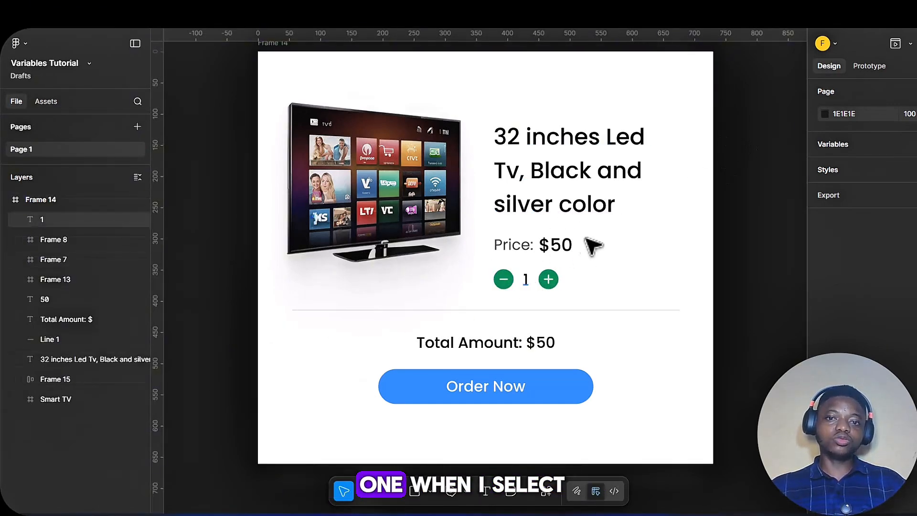
left_click(527, 284)
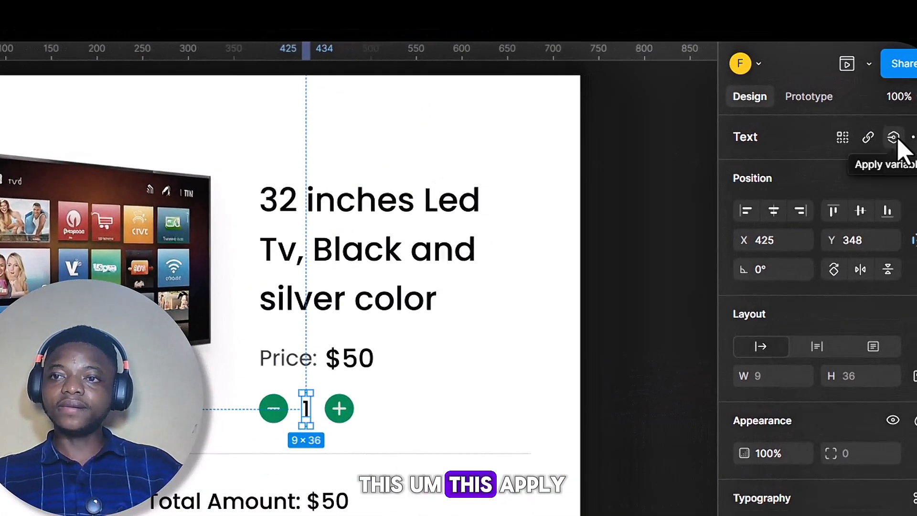
left_click(895, 139)
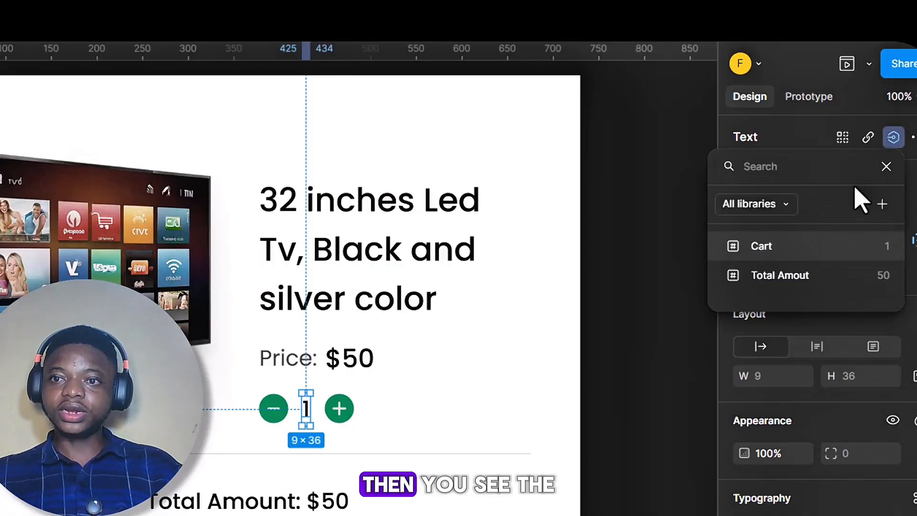
left_click(787, 252)
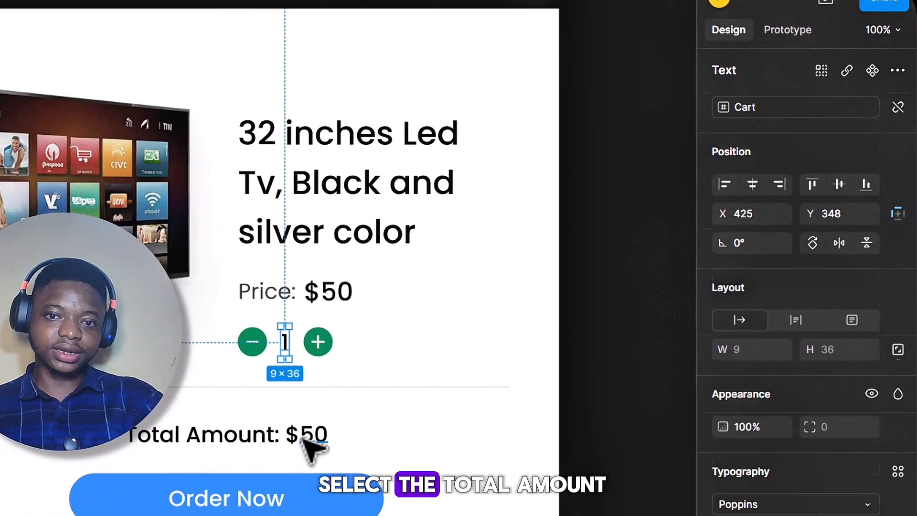
Step: Bind the amount text after "Total Amount: $" to the Total Amout variable and deselect it
left_click(326, 503)
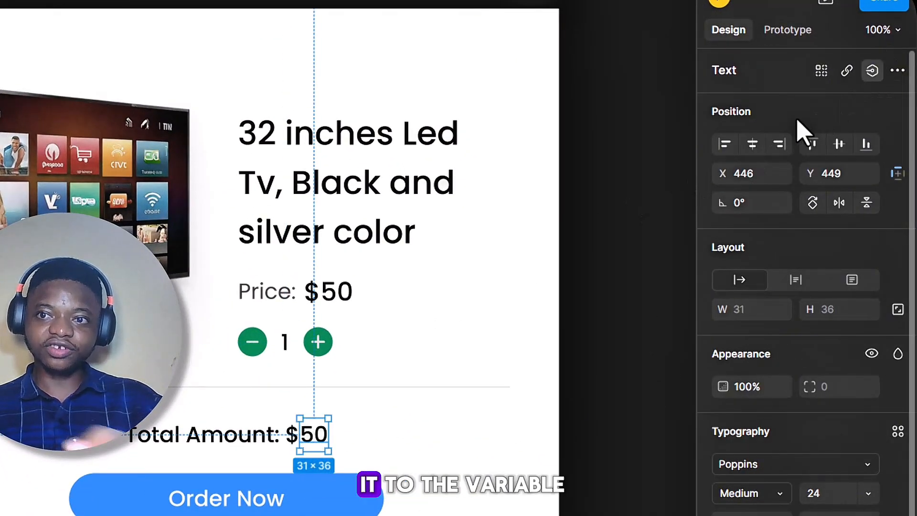
left_click(872, 70)
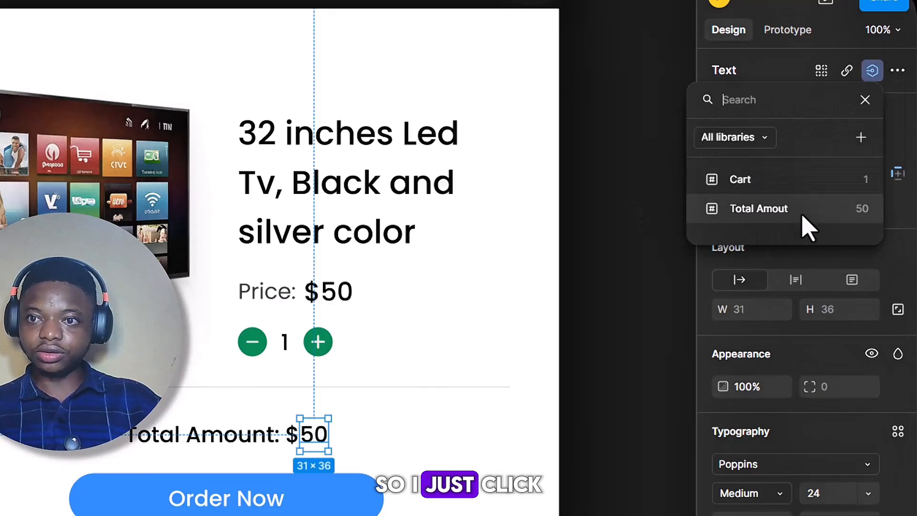
left_click(764, 209)
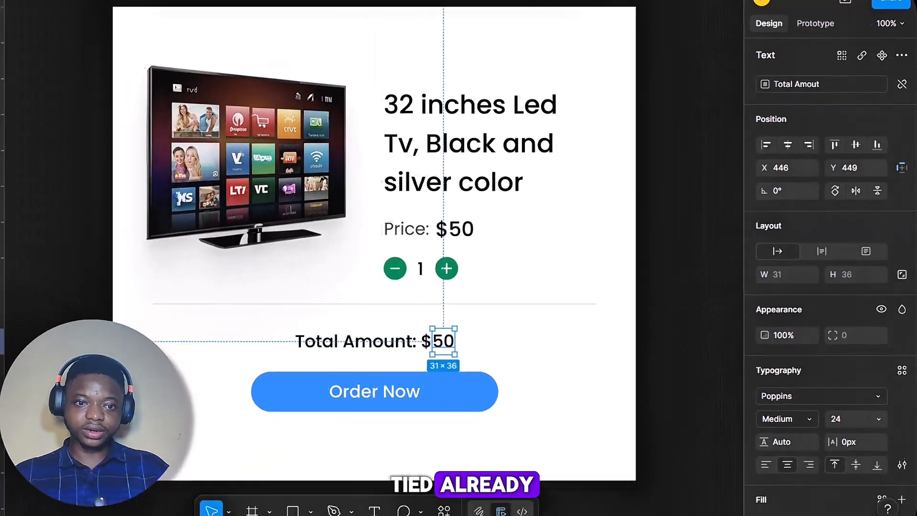
key("Escape")
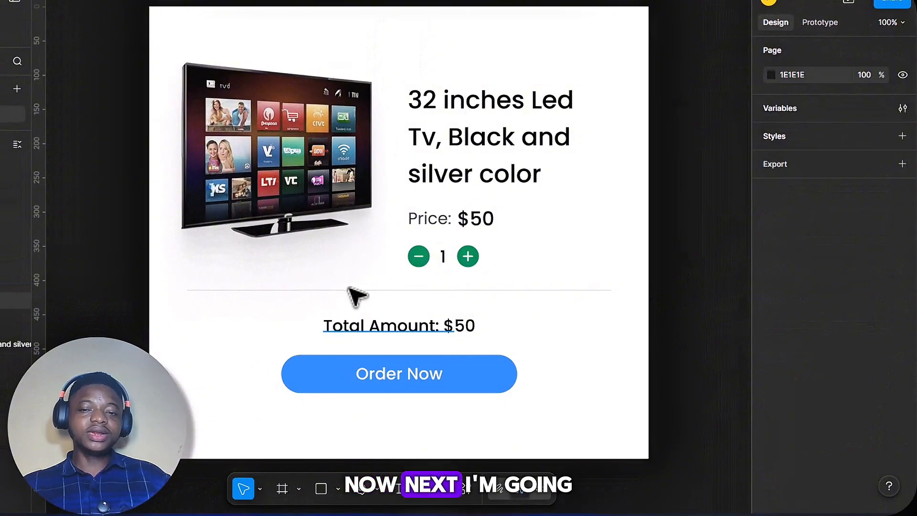
Step: Add an on-click prototype interaction with a Set variable action to the green plus button
left_click(467, 258)
scroll(484, 274, "up", 1)
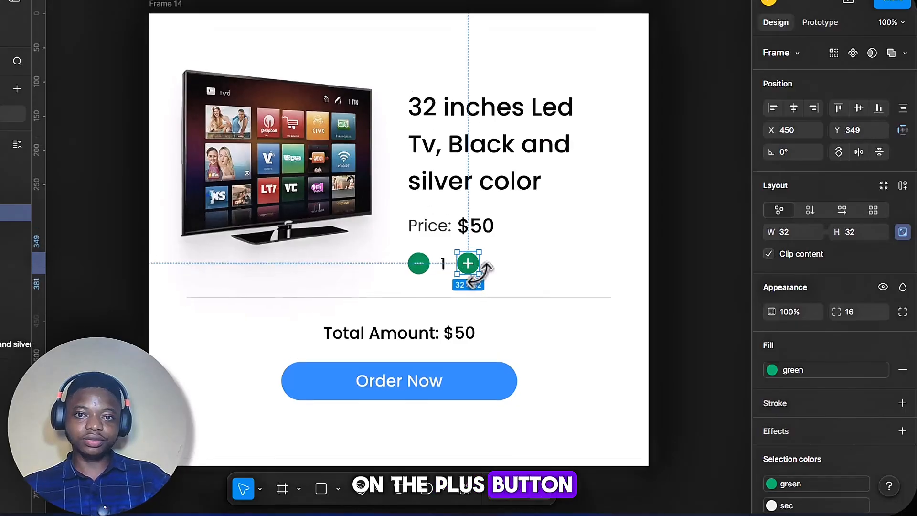
scroll(480, 315, "up", 3)
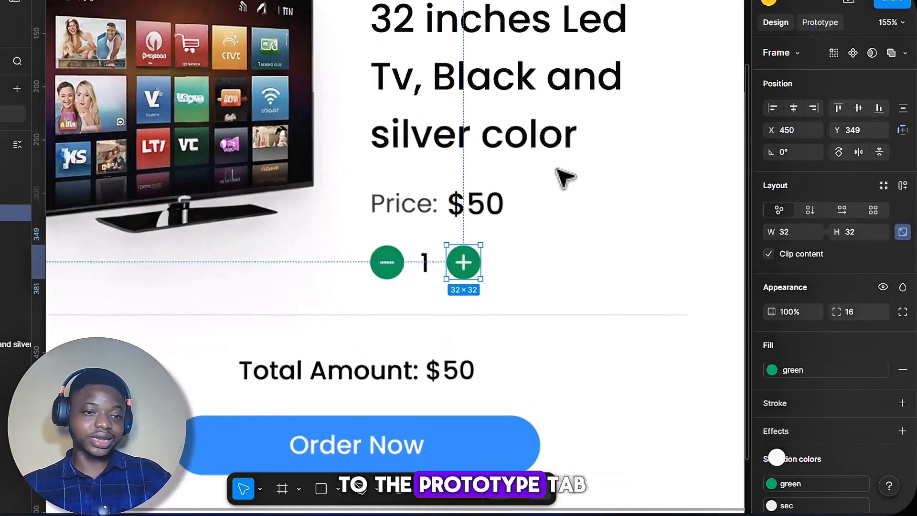
left_click(820, 23)
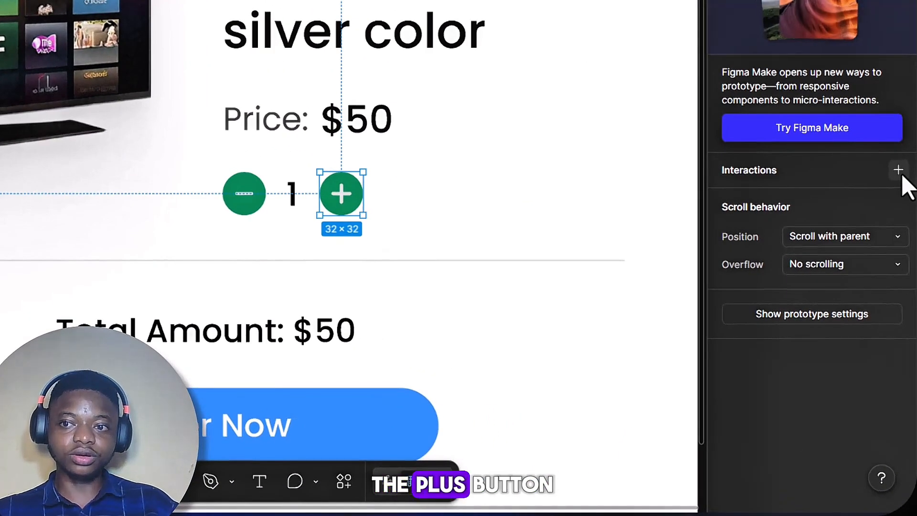
left_click(898, 169)
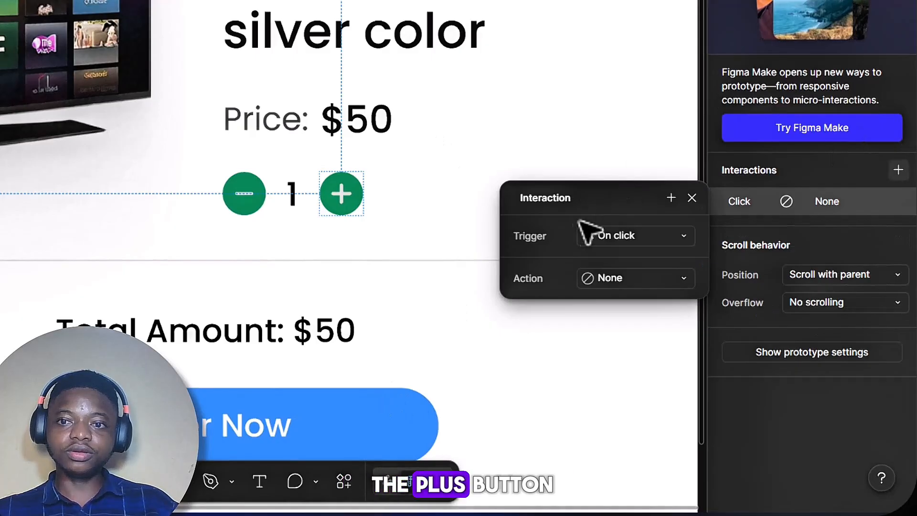
left_click(674, 278)
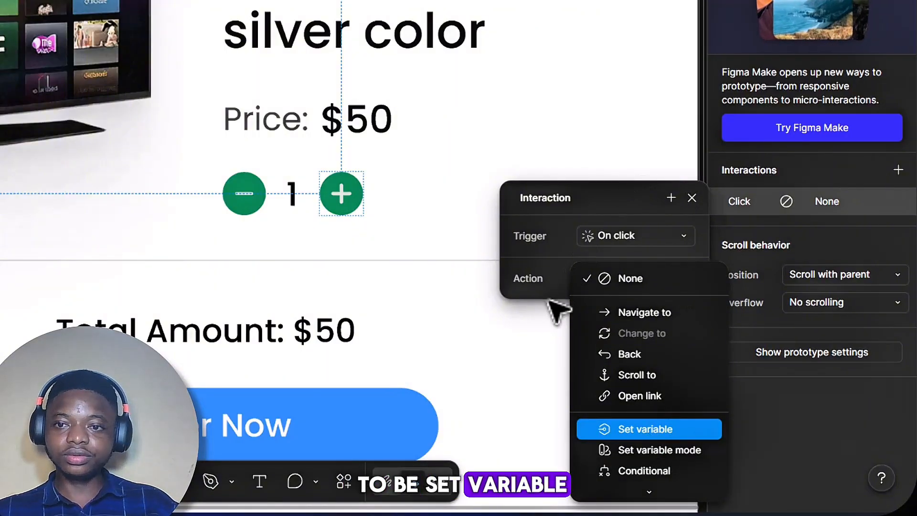
key("Return")
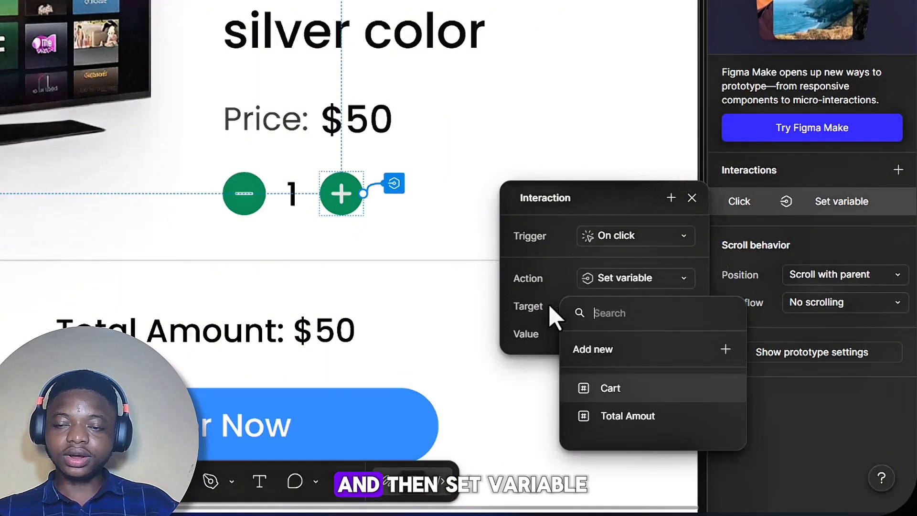
Step: Make the plus button's action target the Cart variable and set its value expression to Cart + 1
left_click(607, 388)
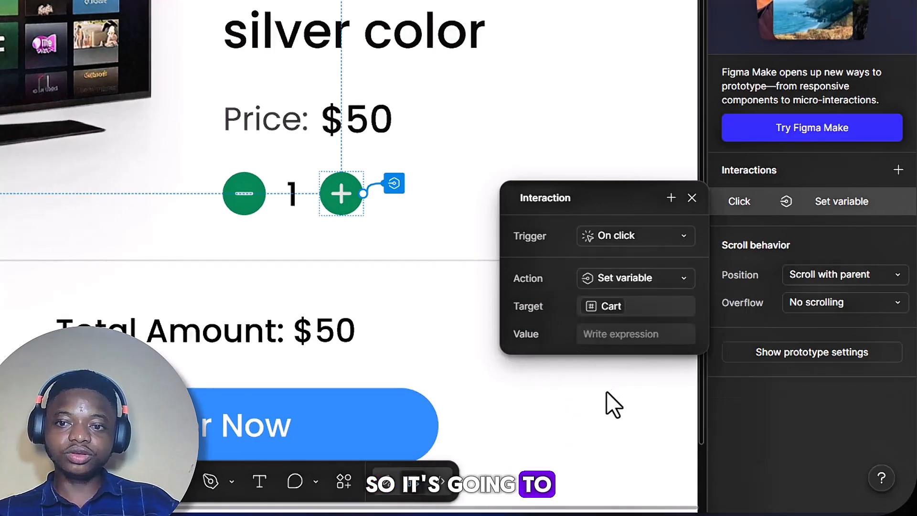
left_click(607, 334)
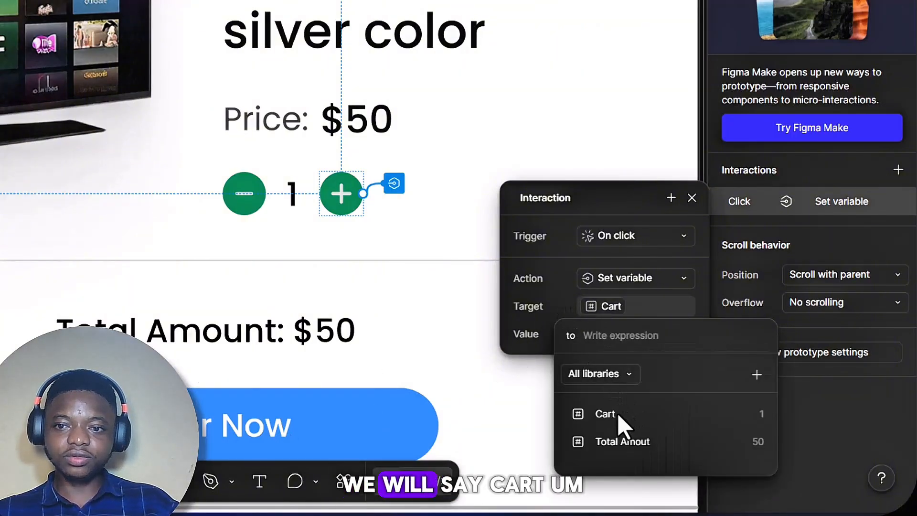
left_click(620, 415)
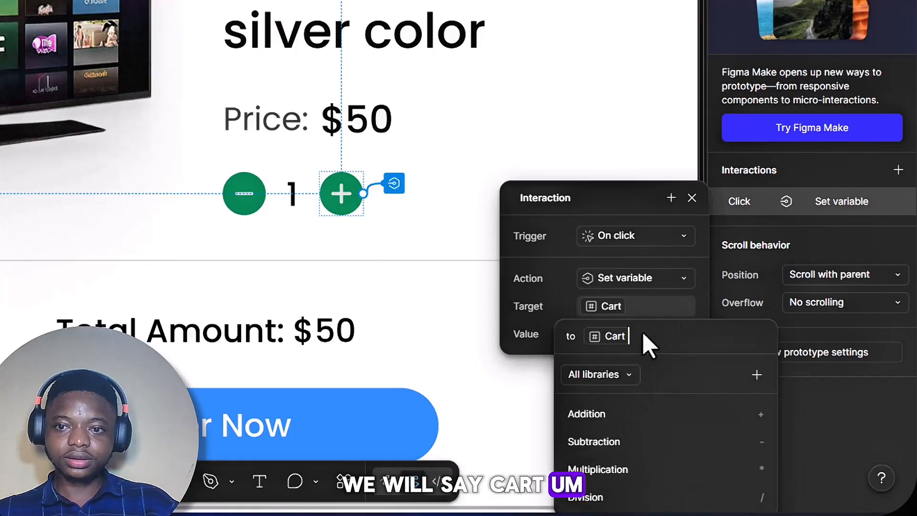
left_click(595, 416)
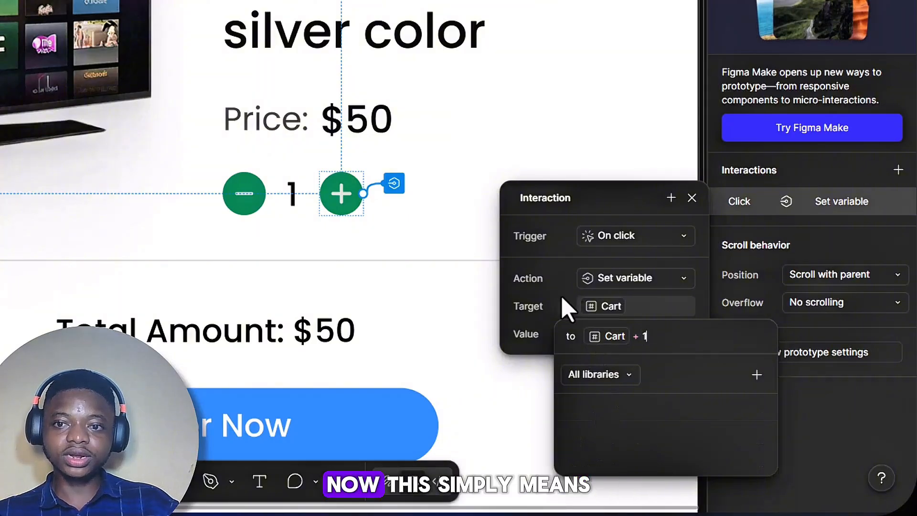
key("Return")
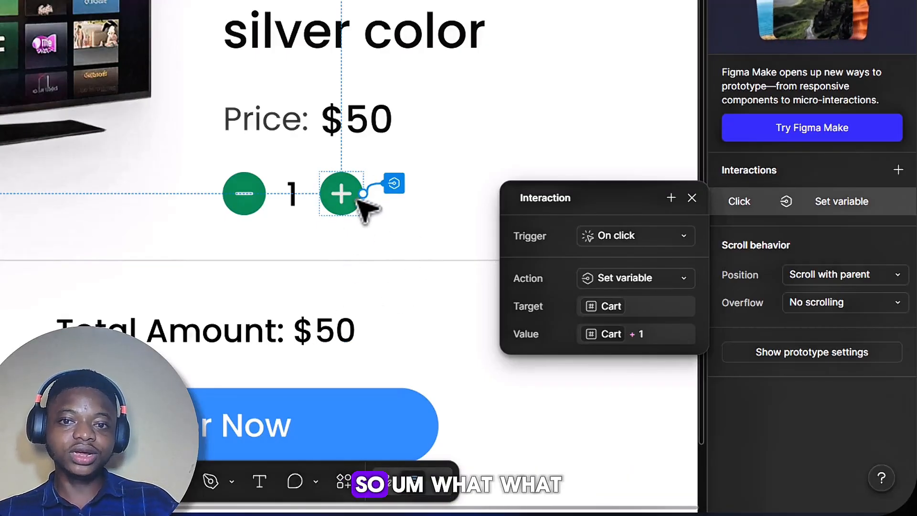
Step: Add a second Set variable action to the plus button's click interaction, setting Total Amout to Total Amout + 50
left_click(670, 198)
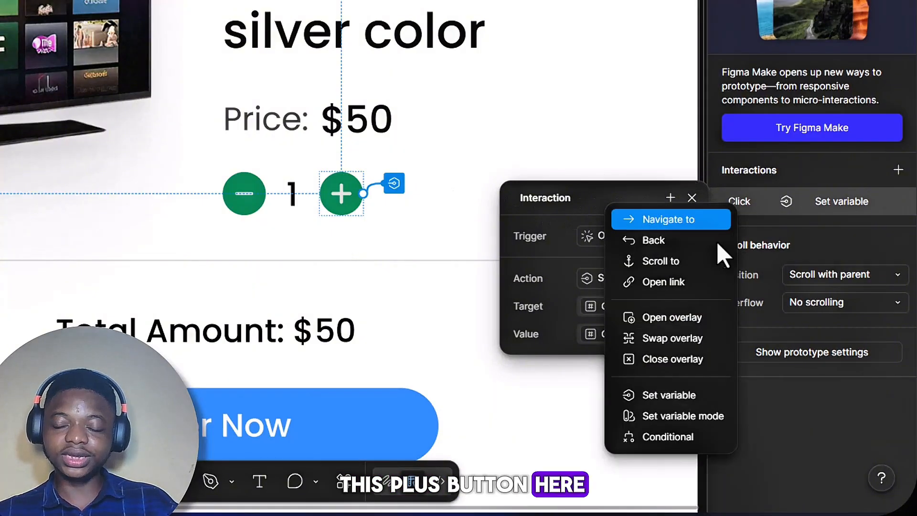
left_click(690, 395)
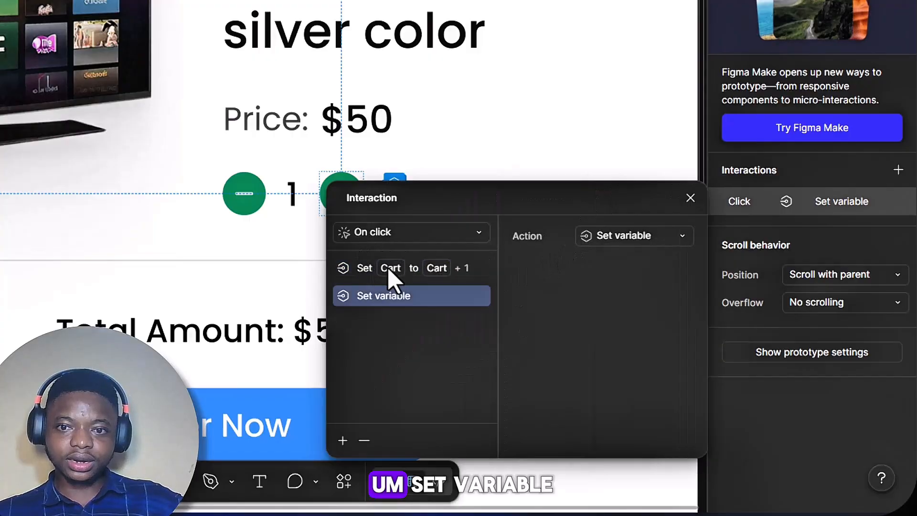
left_click(678, 239)
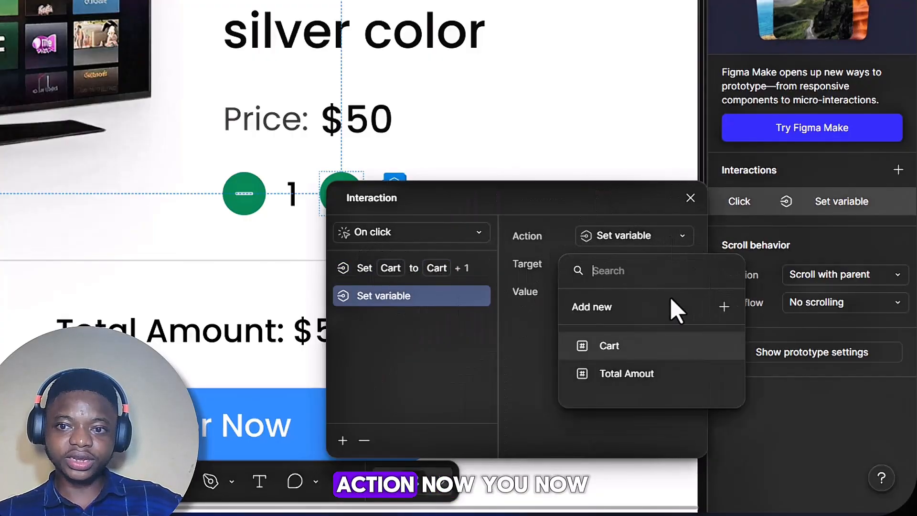
left_click(621, 377)
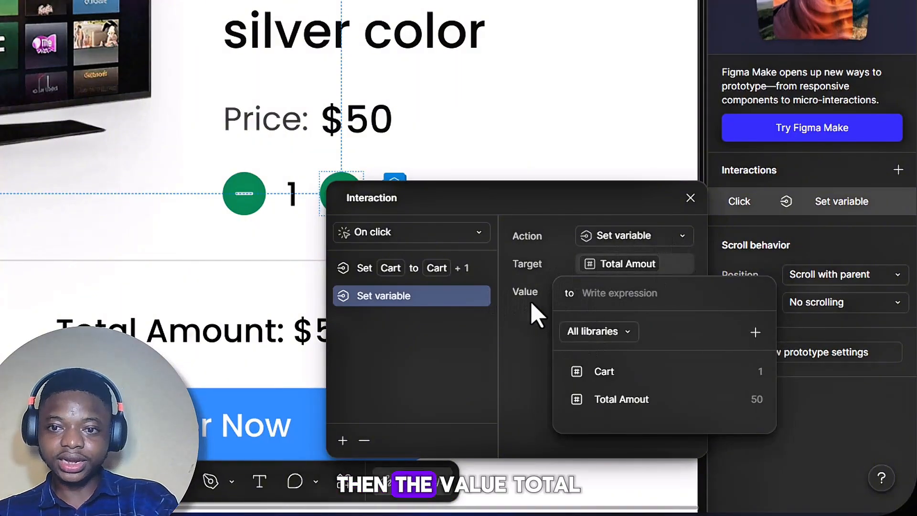
left_click(627, 402)
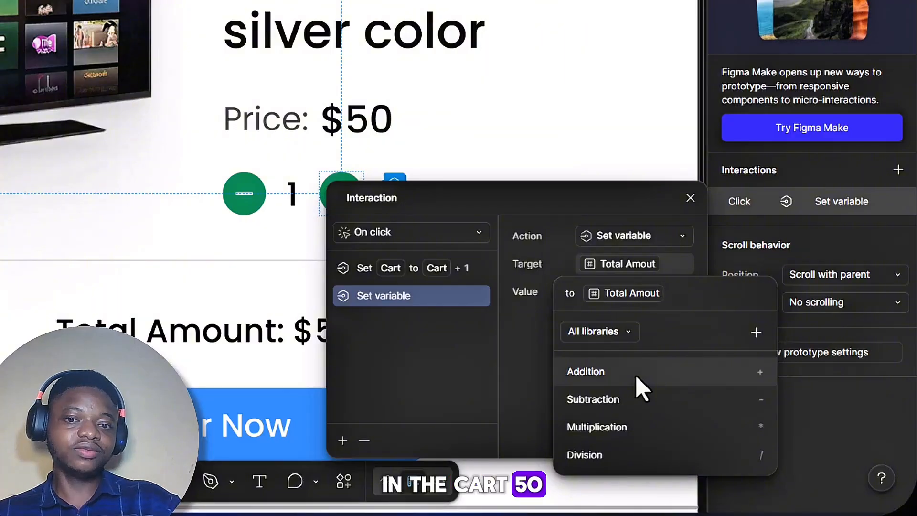
left_click(636, 376)
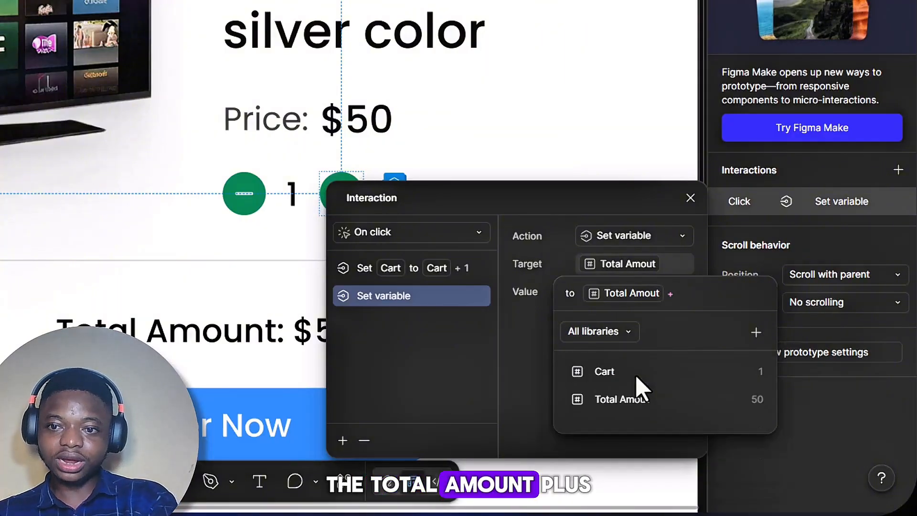
type("50")
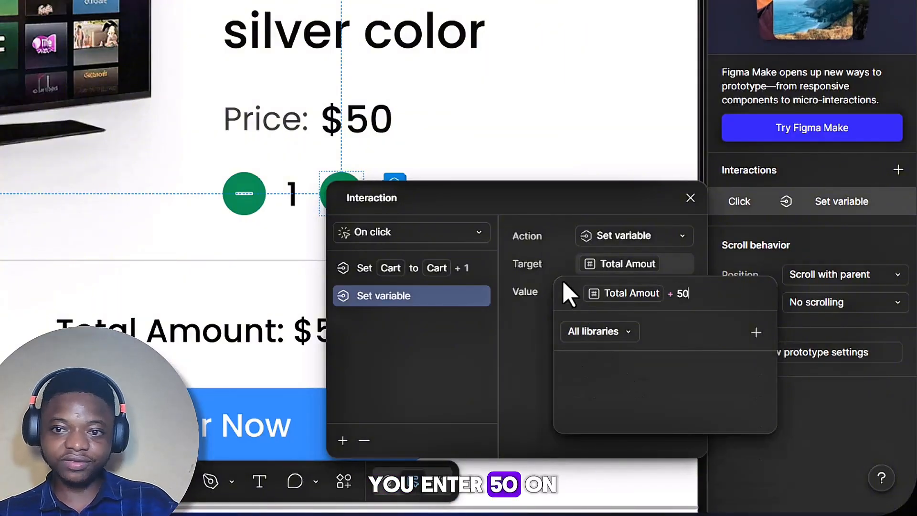
key("Return")
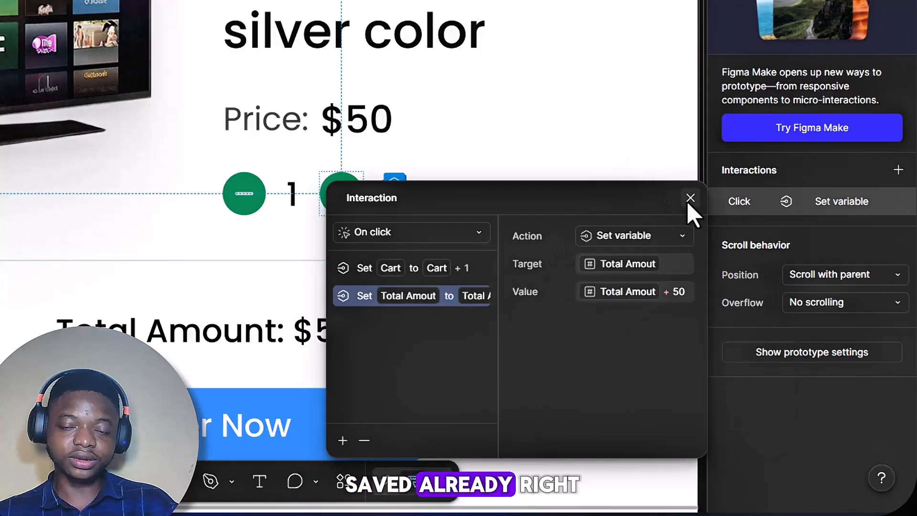
key("Escape")
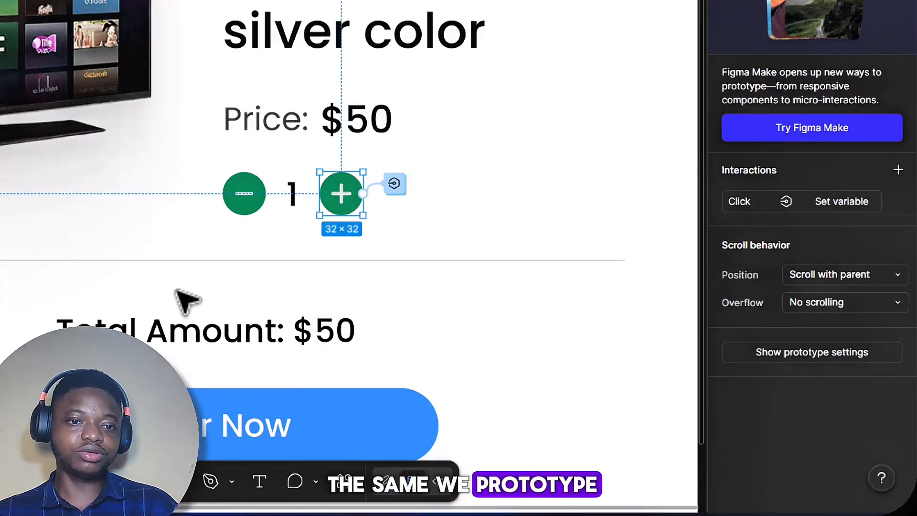
Step: Add an on-click prototype interaction with a Set variable action to the green minus button
left_click(244, 194)
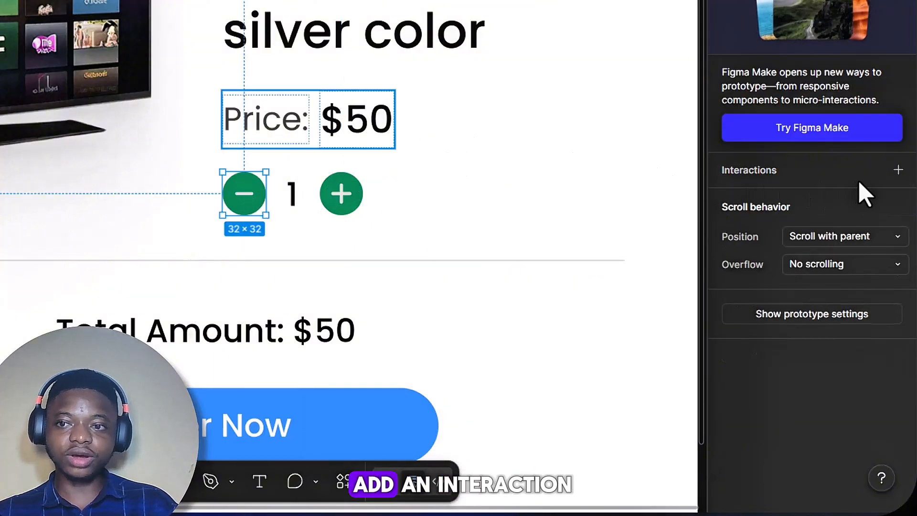
left_click(889, 162)
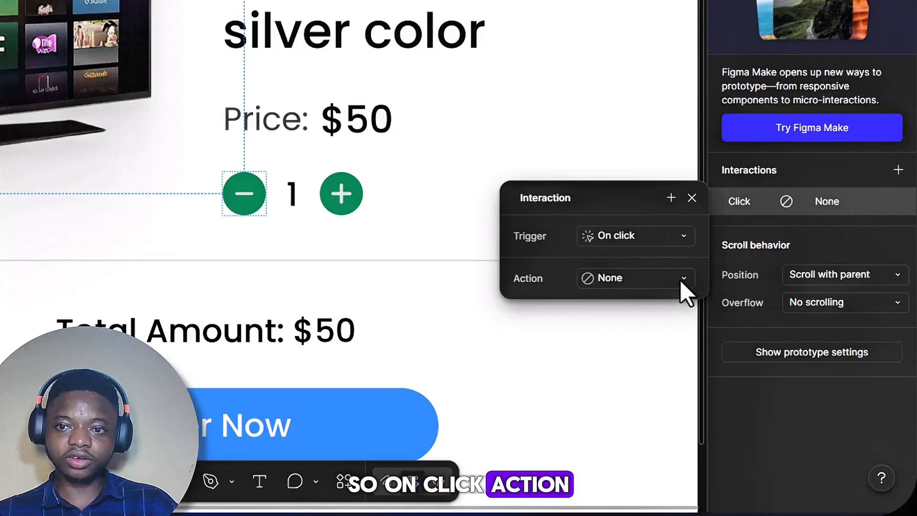
left_click(640, 278)
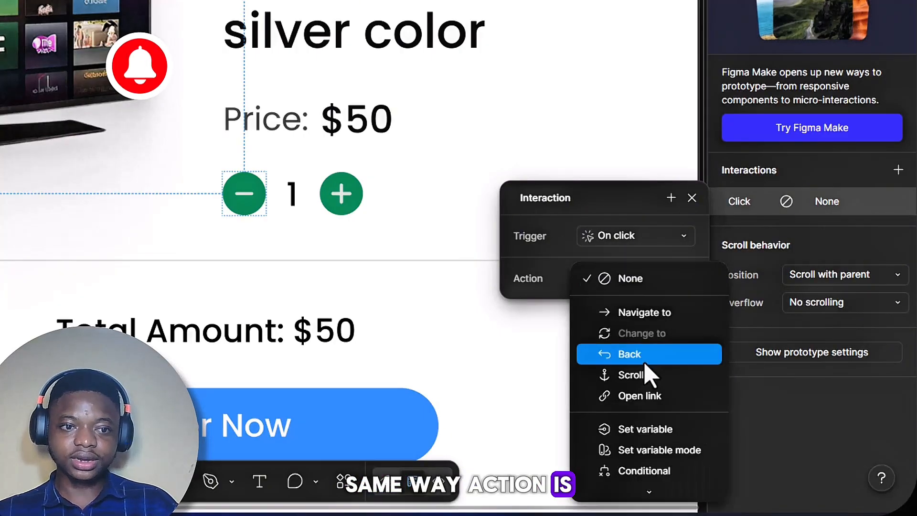
left_click(639, 430)
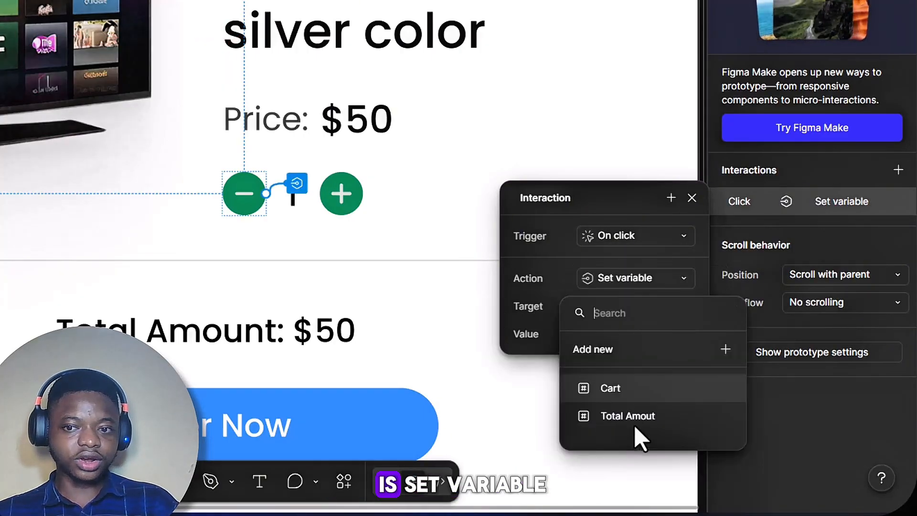
Step: Make the minus button's action target the Cart variable and set its value expression to Cart - 1
left_click(621, 388)
left_click(624, 334)
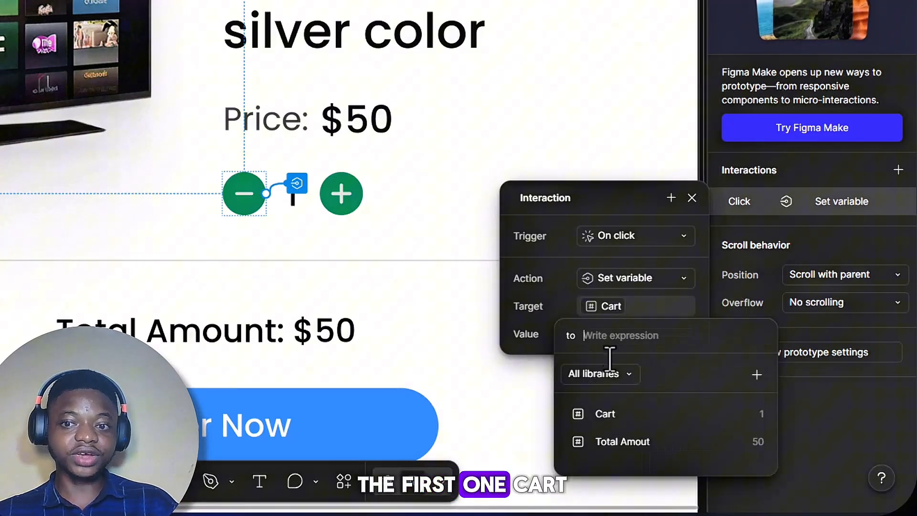
left_click(624, 417)
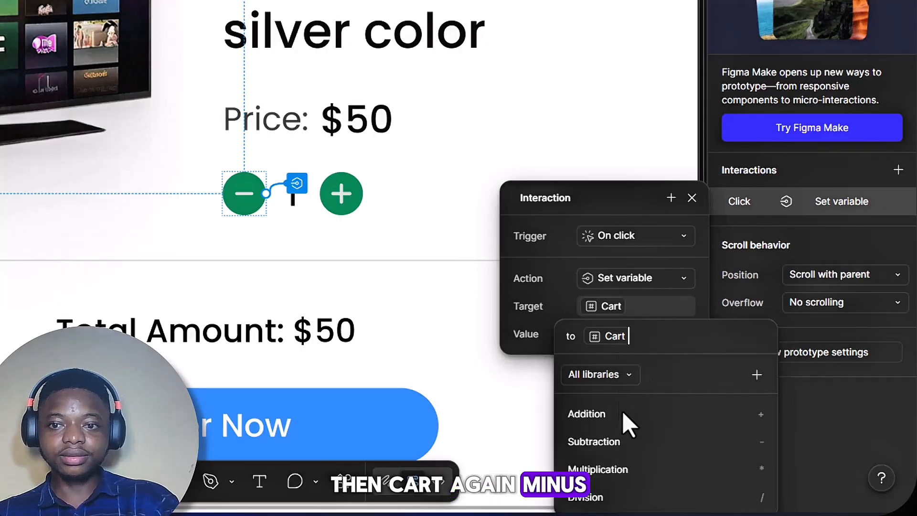
left_click(608, 451)
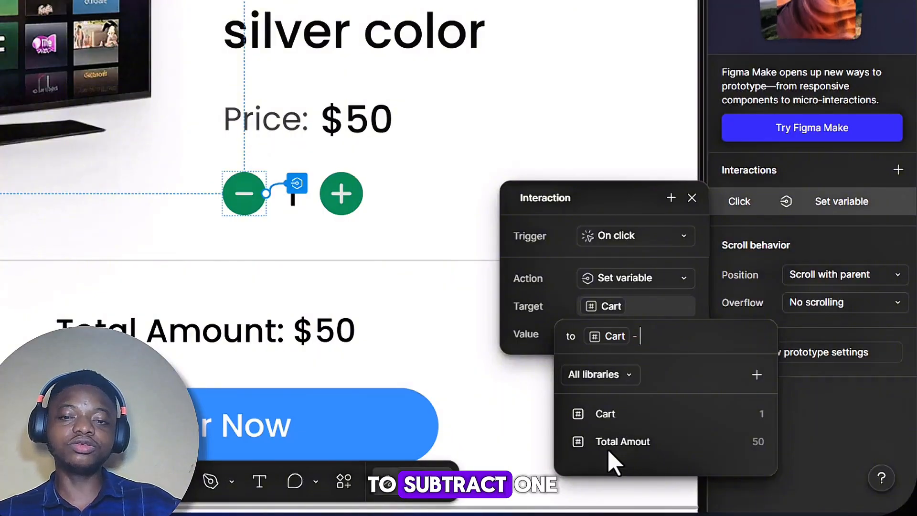
type("1")
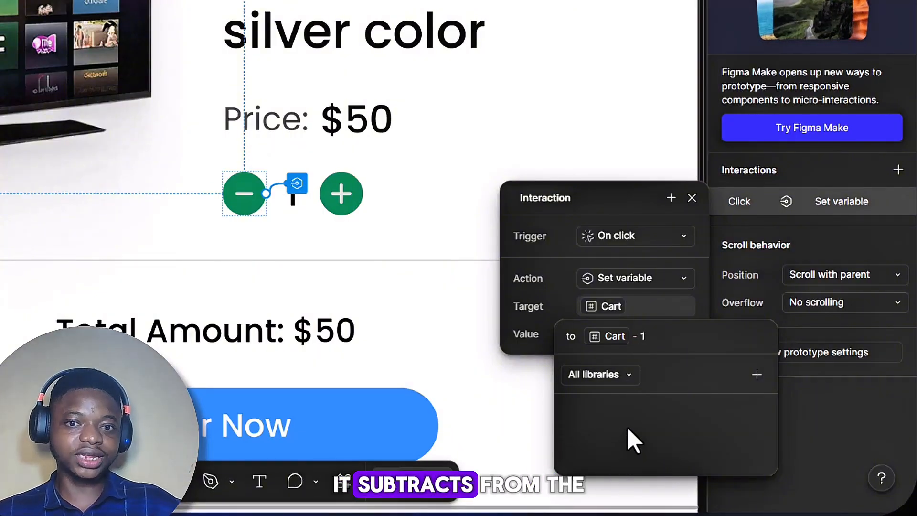
left_click(563, 309)
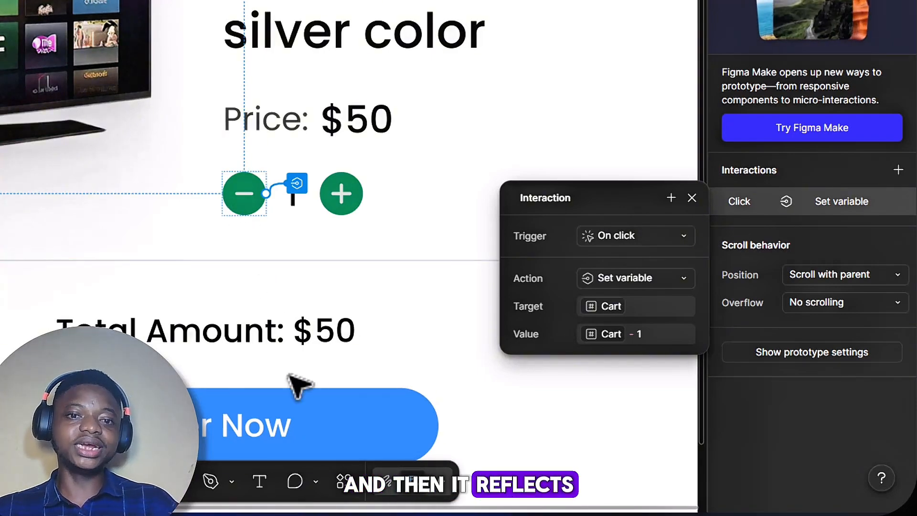
Step: Add a second Set variable action to the minus button's click interaction, setting Total Amout to Total Amout - 50
left_click(671, 197)
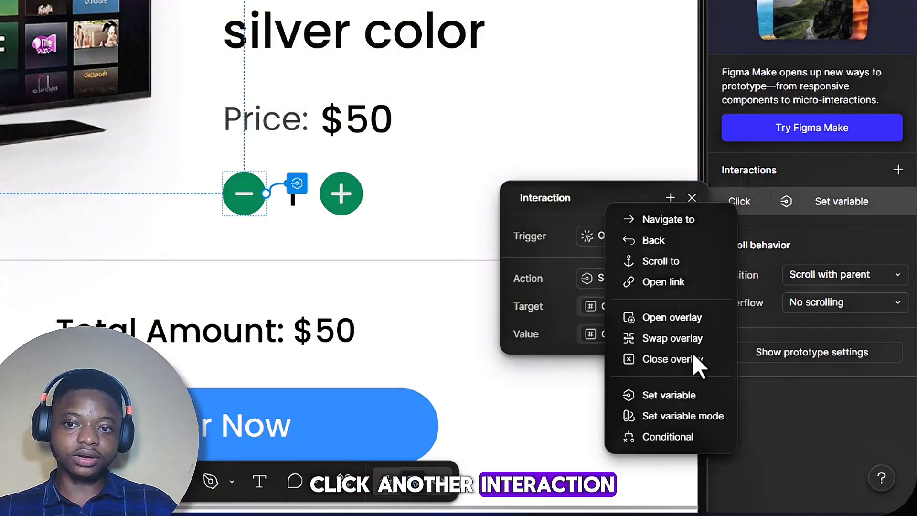
left_click(661, 396)
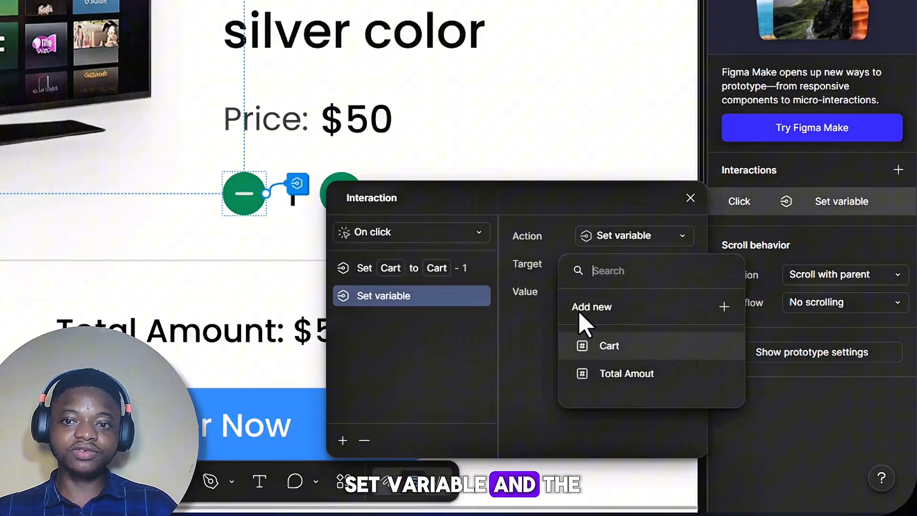
left_click(625, 377)
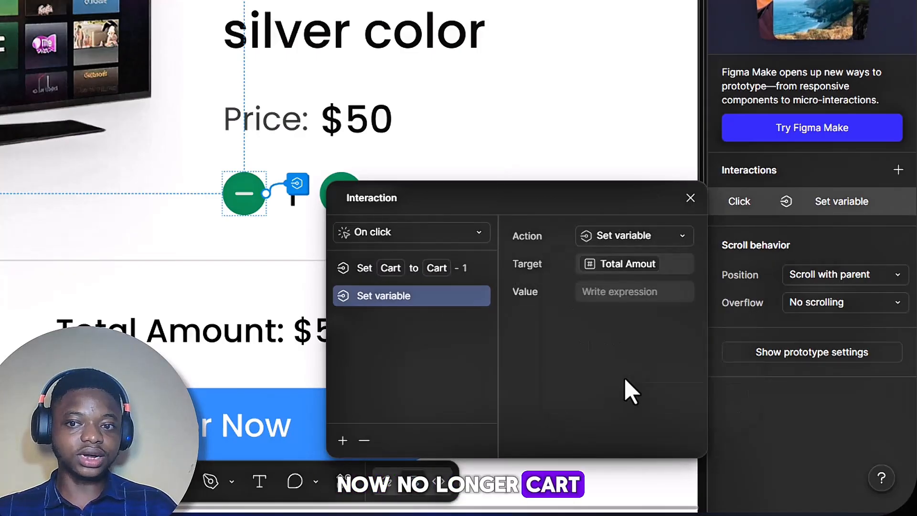
left_click(592, 294)
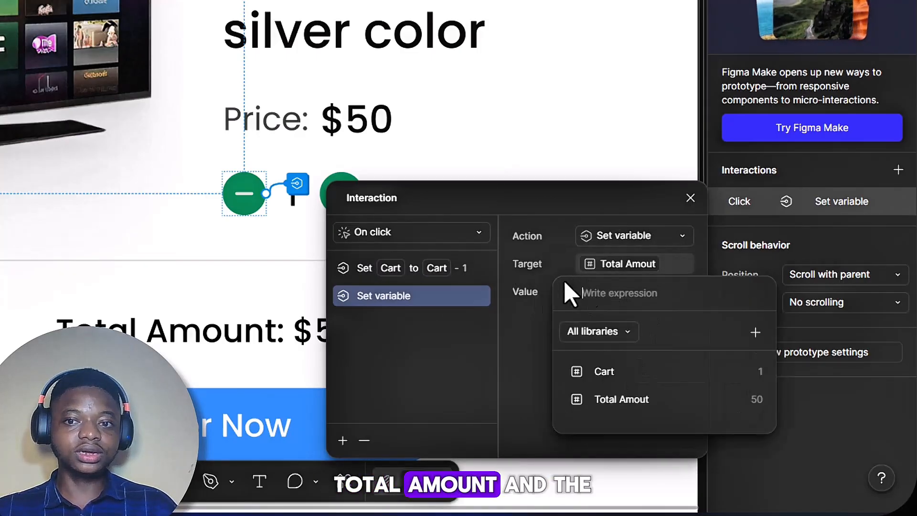
left_click(635, 399)
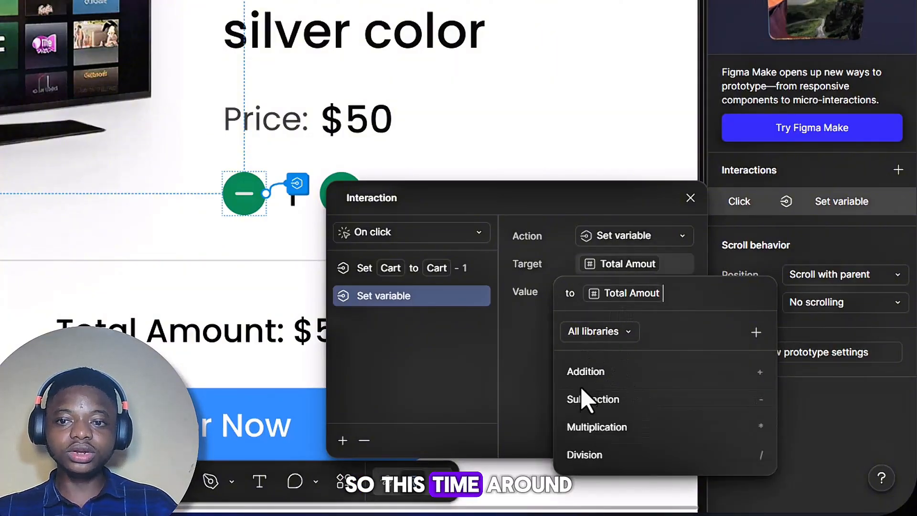
left_click(581, 407)
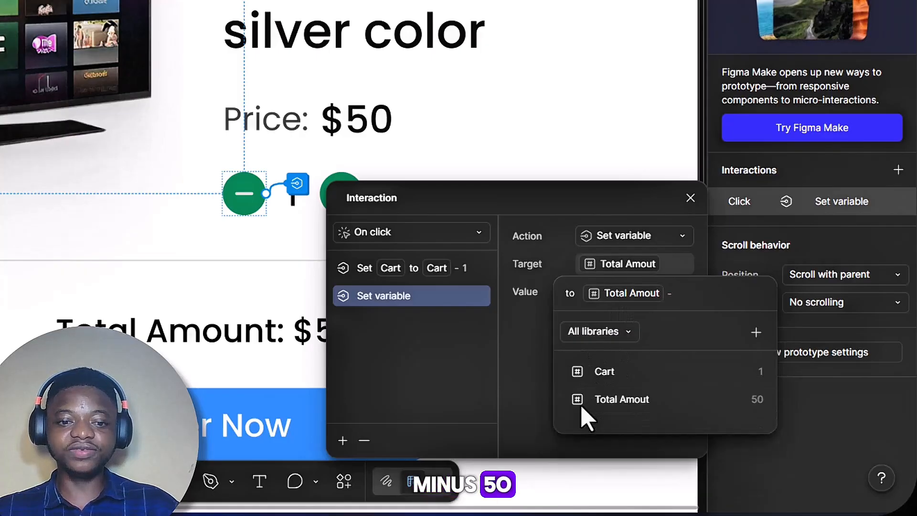
type("5")
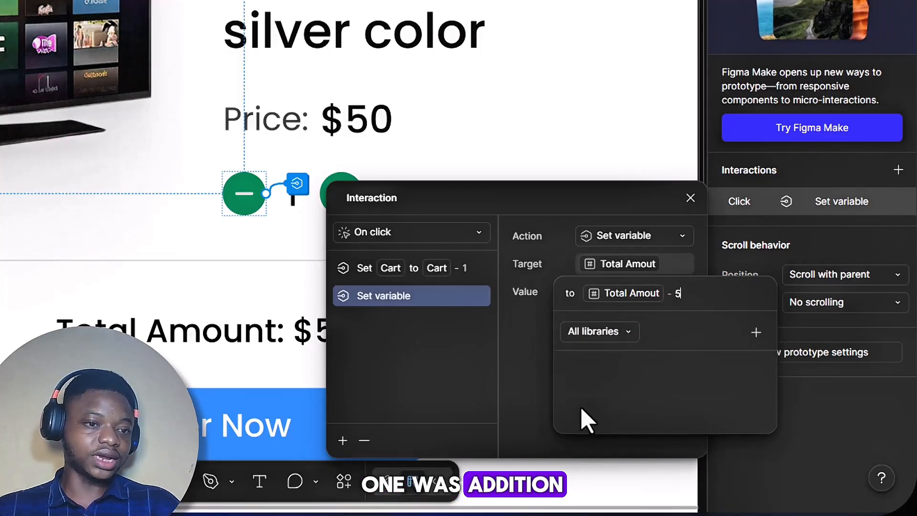
type("0")
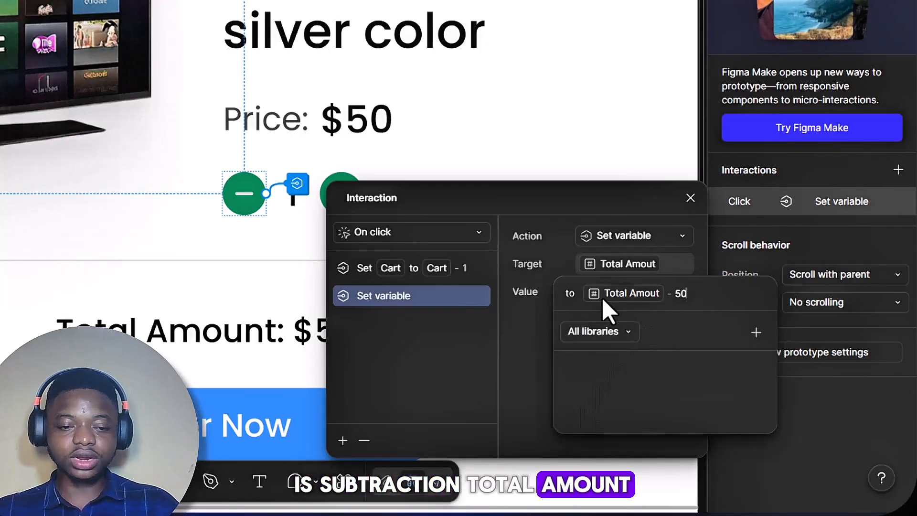
left_click(700, 198)
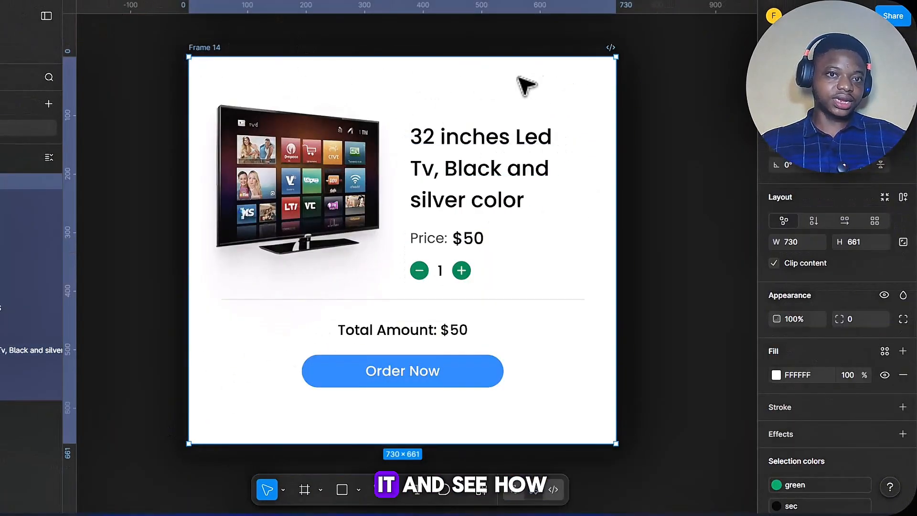
Step: Preview the product card prototype and test it by increasing the quantity twice and decreasing it once
key("shift+space")
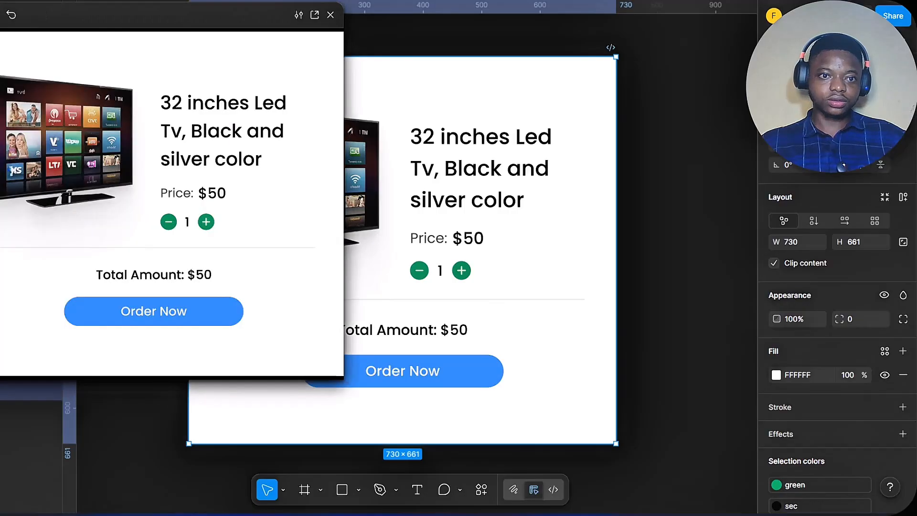
left_click(206, 221)
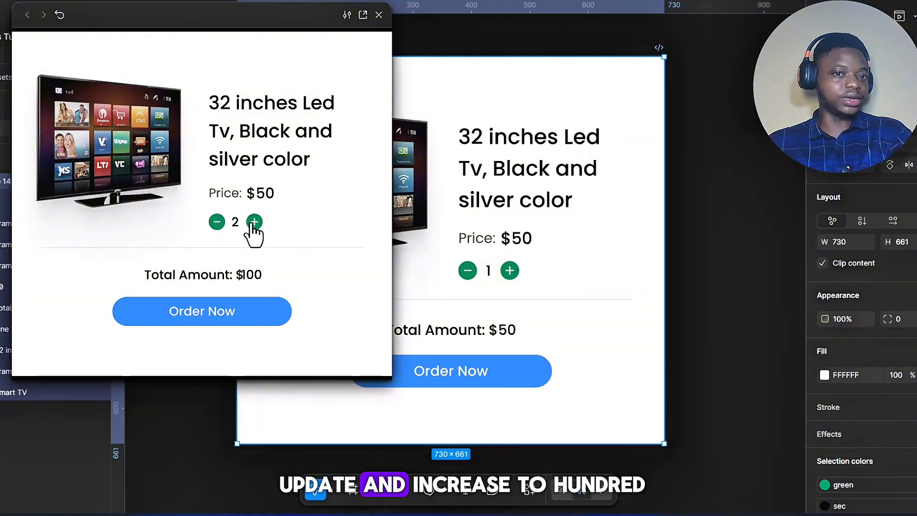
left_click(253, 223)
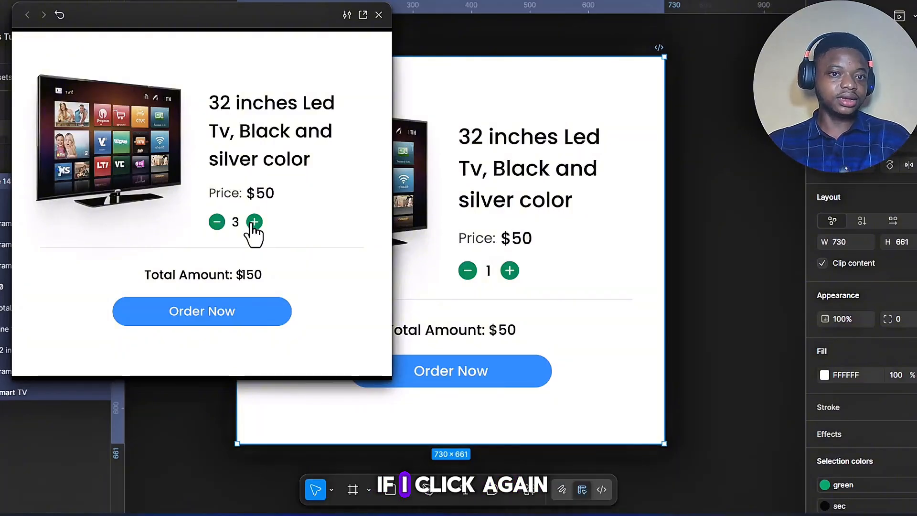
left_click(217, 222)
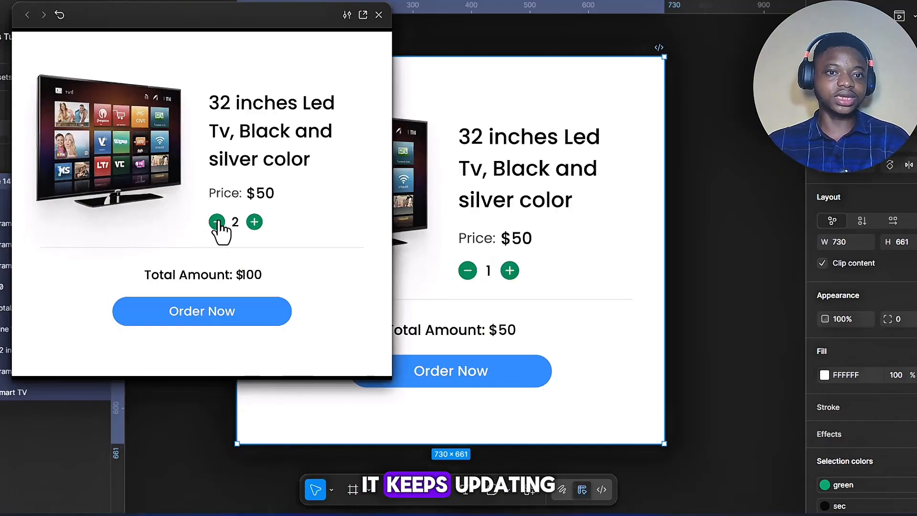